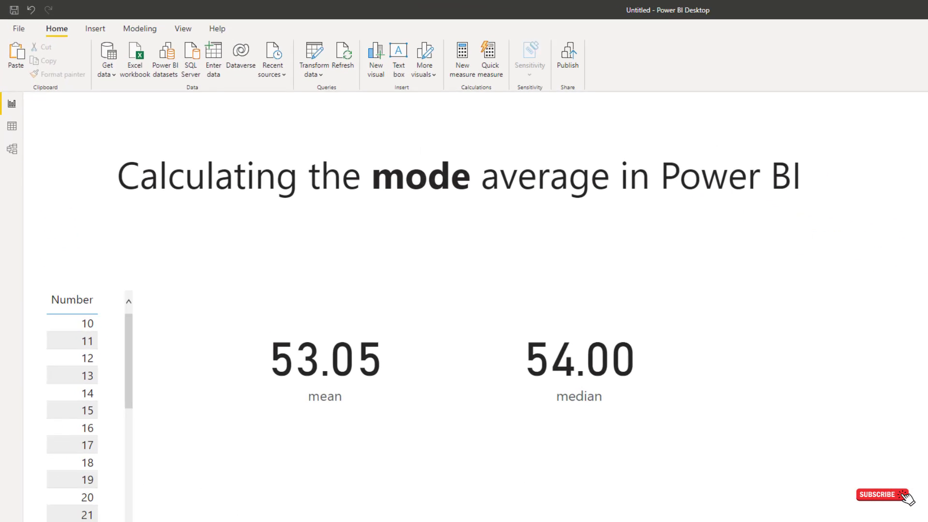
Compare the mean and median measure formulas with the Excel workbook's Mean, median and MODE.SNGL values.
{"action": "left_click", "coordinate": [895, 105]}
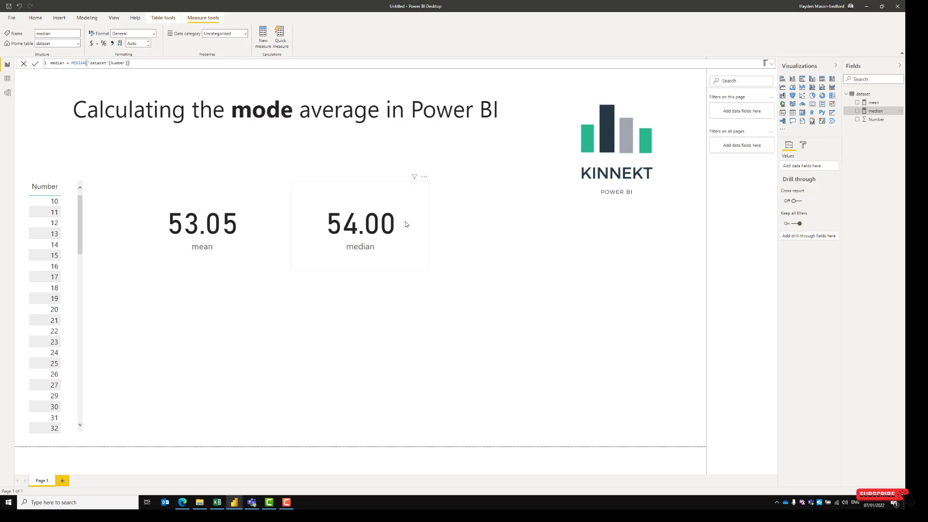
{"action": "left_click", "coordinate": [462, 269]}
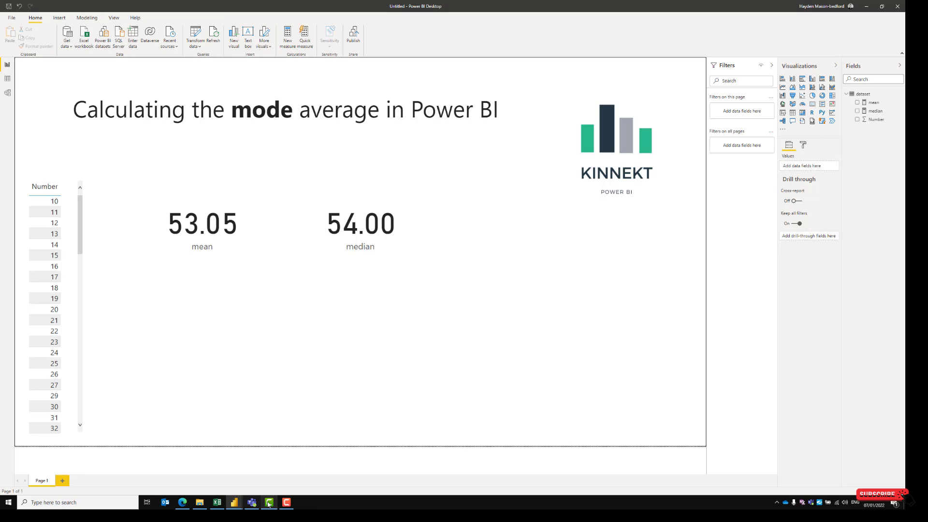
{"action": "left_click", "coordinate": [217, 502]}
{"action": "left_click", "coordinate": [30, 99]}
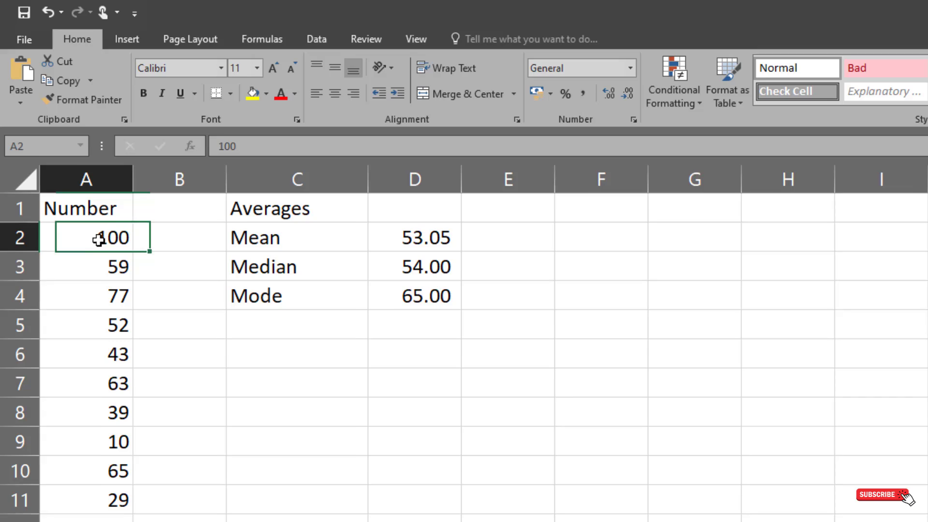
{"action": "left_click_drag", "start_coordinate": [314, 237], "coordinate": [400, 240]}
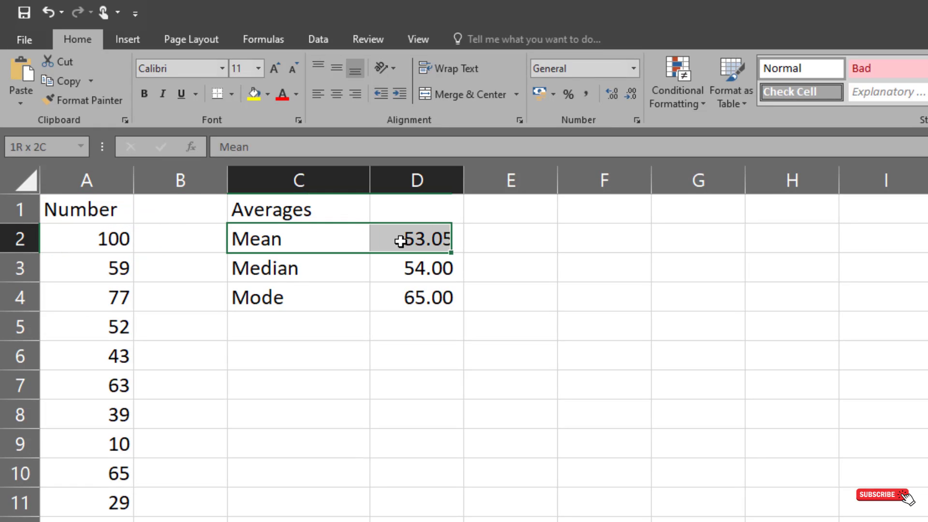
{"action": "left_click", "coordinate": [414, 266]}
{"action": "left_click", "coordinate": [426, 296]}
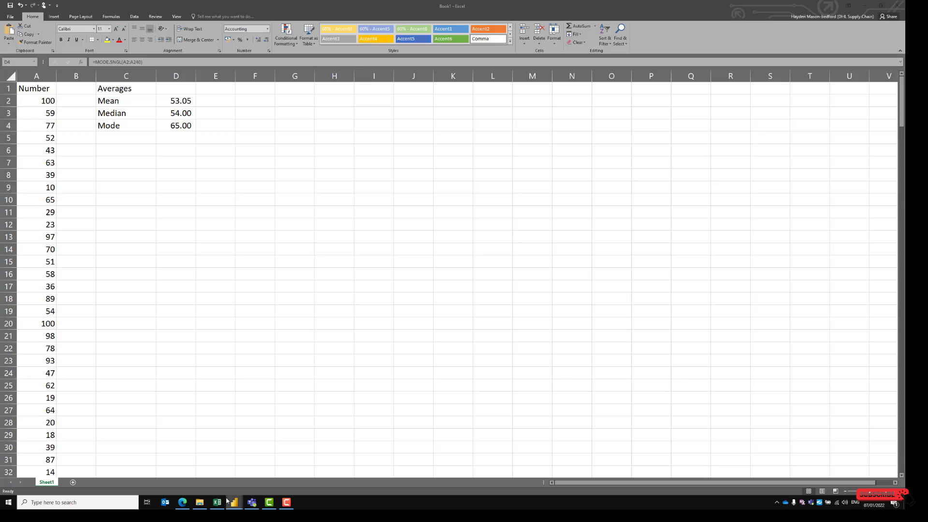
{"action": "mouse_move", "coordinate": [234, 502]}
{"action": "left_click", "coordinate": [207, 474]}
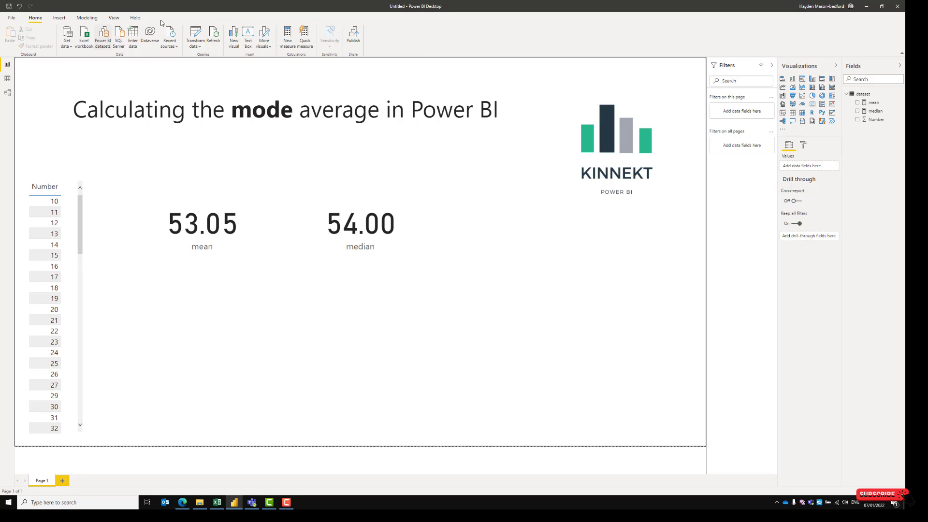
Create a new measure named mode, beginning its formula with MINX ( on a lower line.
{"action": "left_click", "coordinate": [287, 37]}
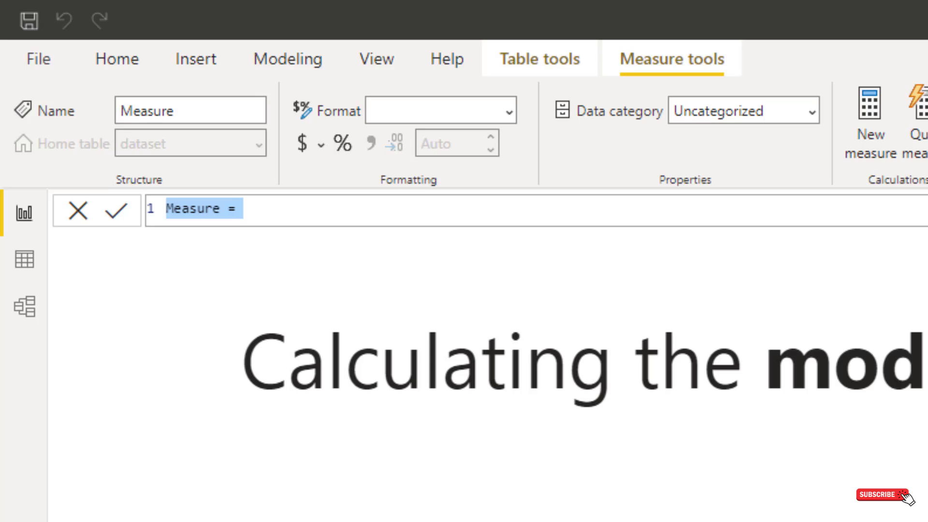
{"action": "type", "text": "mode"}
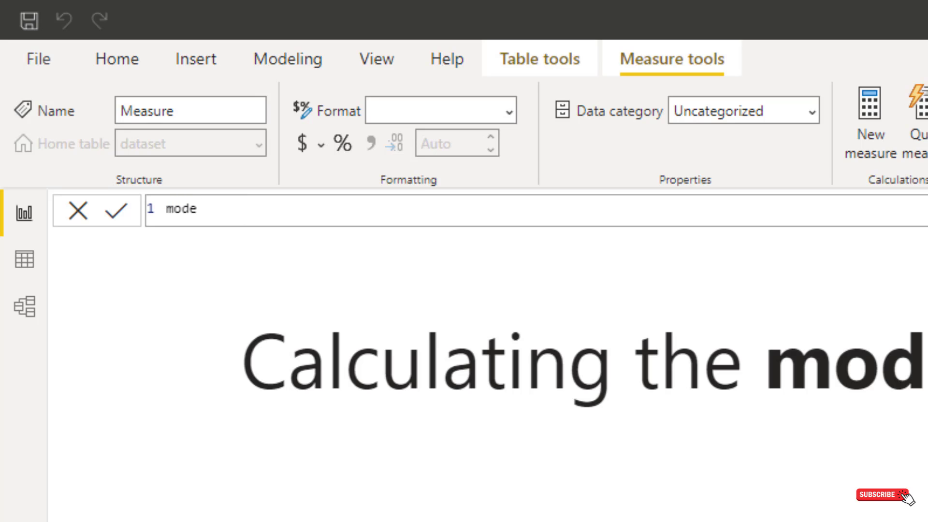
{"action": "type", "text": " ="}
{"action": "key", "text": "shift+Return"}
{"action": "key", "text": "shift+Return"}
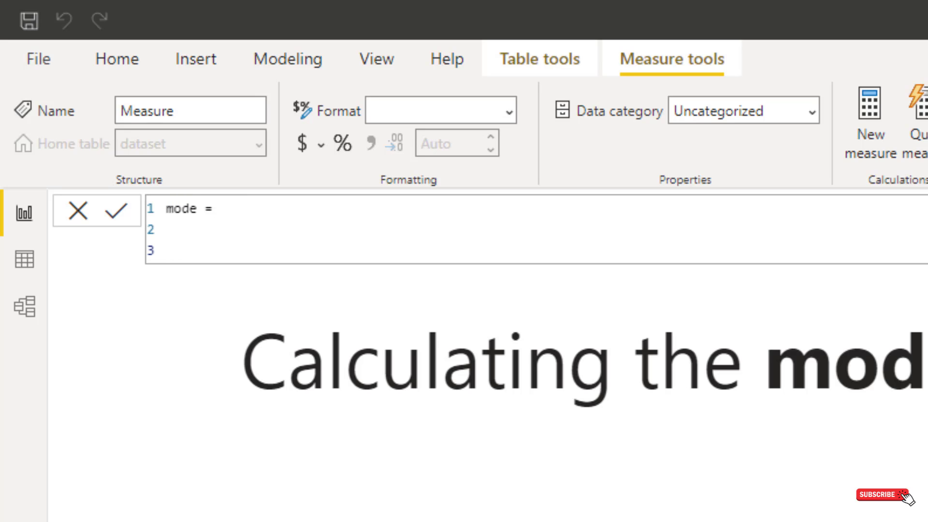
{"action": "type", "text": "MIN"}
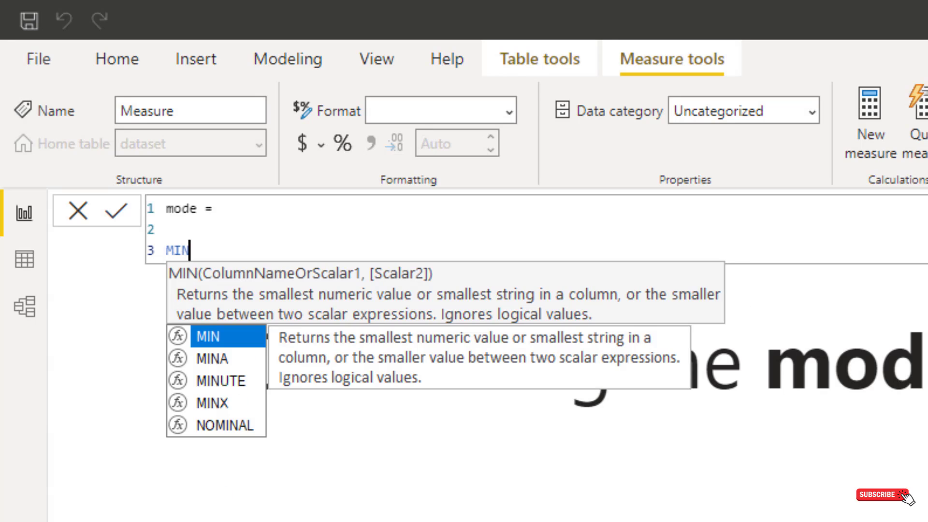
{"action": "type", "text": "X"}
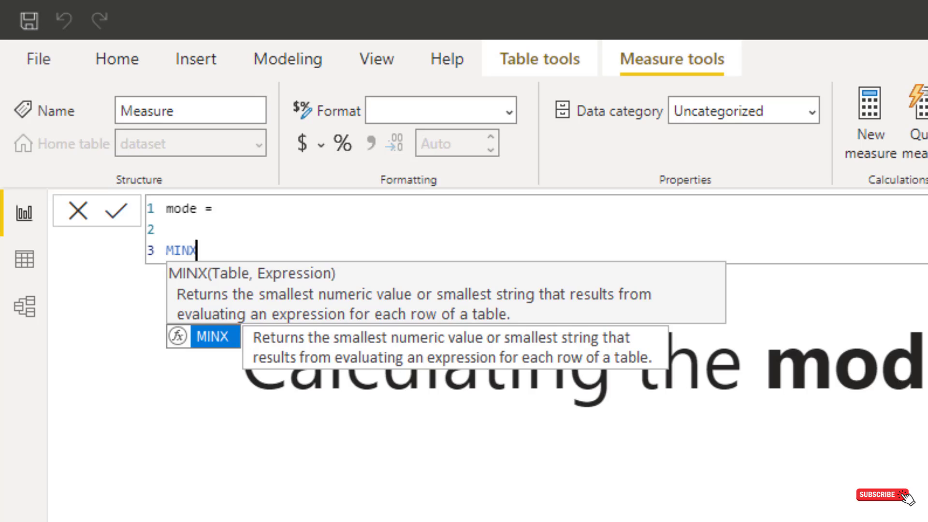
{"action": "type", "text": " ("}
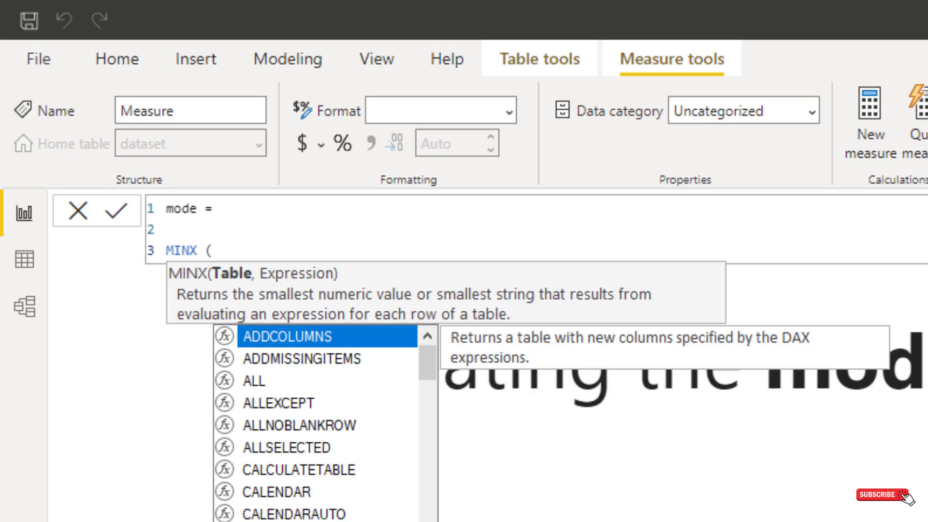
Nest TOPN ( with the argument 1, inside MINX, each on its own line.
{"action": "key", "text": "Return"}
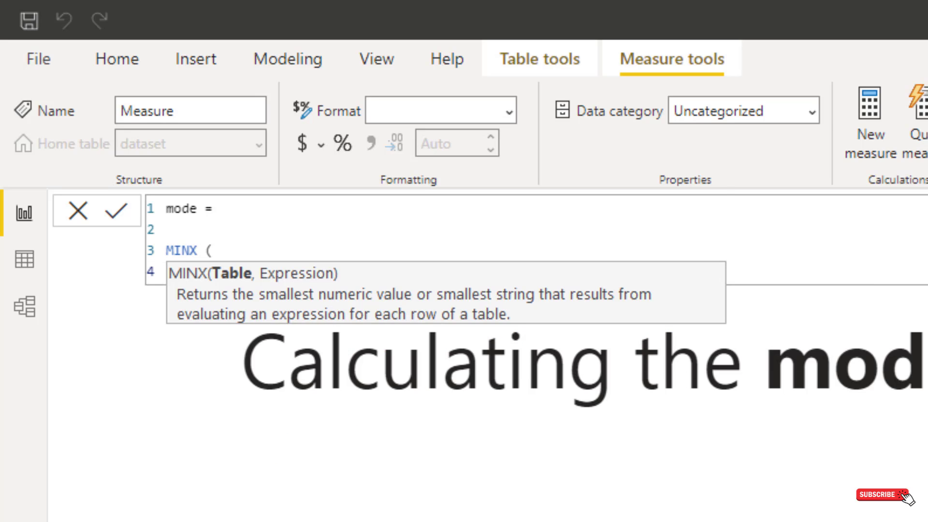
{"action": "type", "text": "TOPN"}
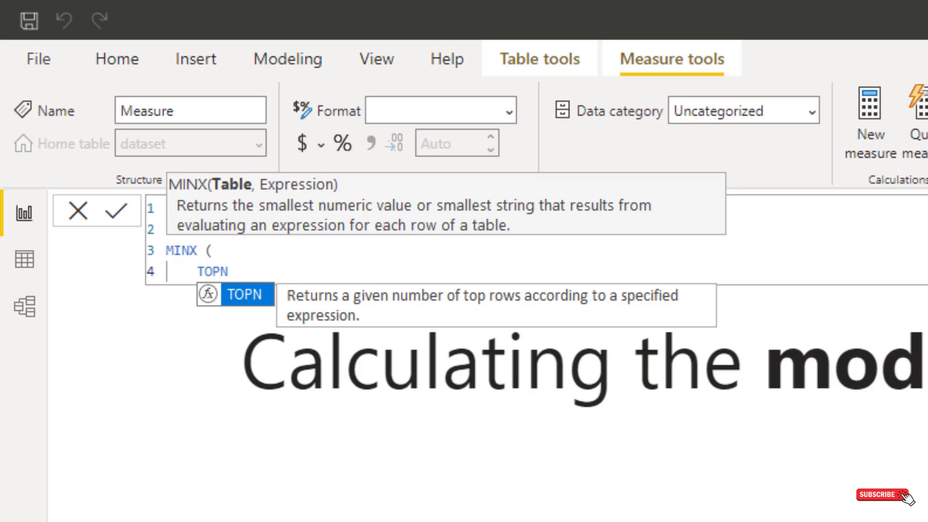
{"action": "type", "text": "("}
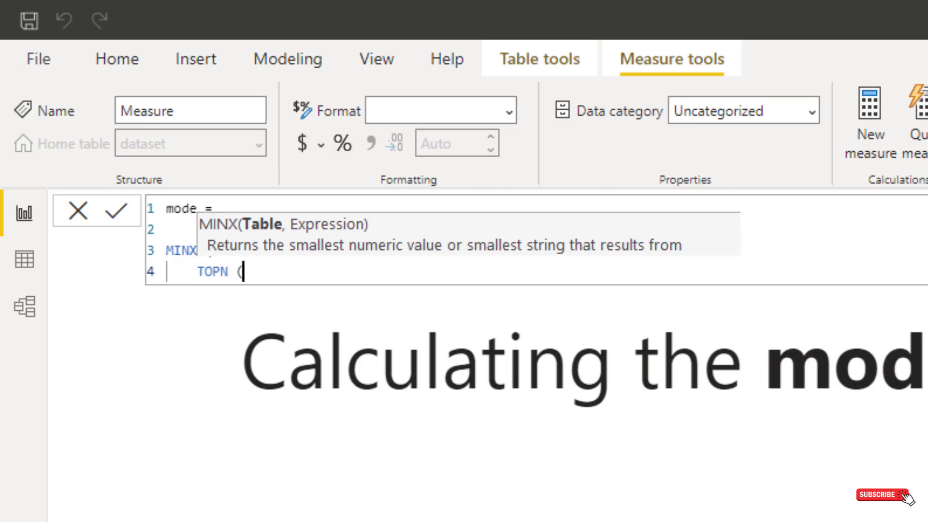
{"action": "key", "text": "Return"}
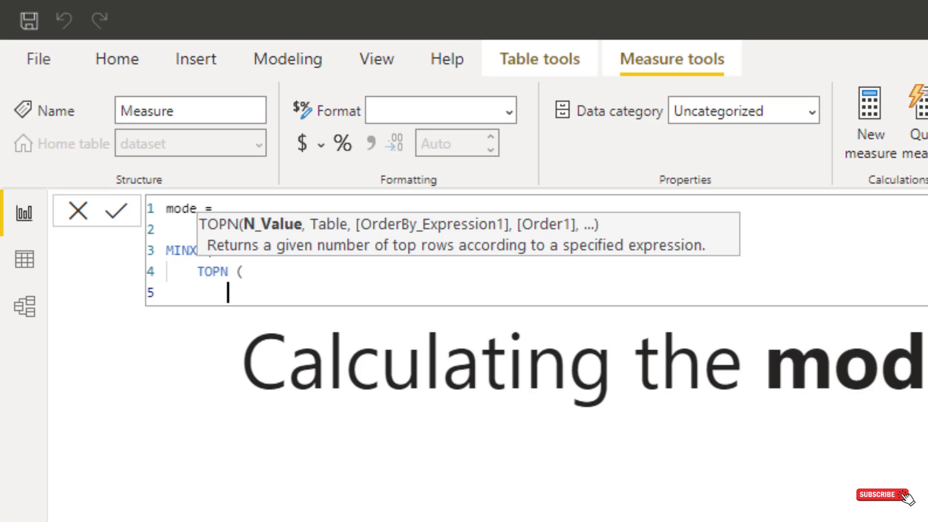
{"action": "type", "text": "1,"}
{"action": "key", "text": "Return"}
Add ADDCOLUMNS ( as TOPN's table argument and begin typing VALUES.
{"action": "type", "text": "add"}
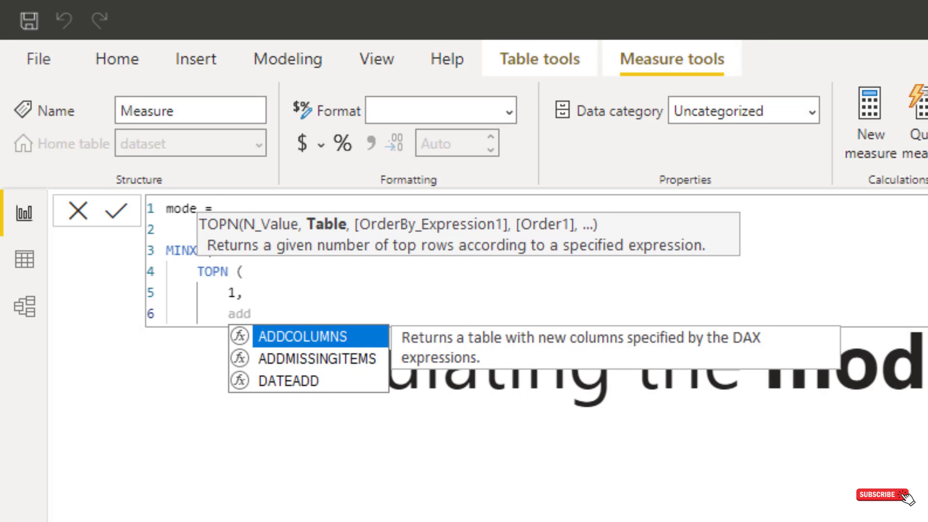
{"action": "key", "text": "Tab"}
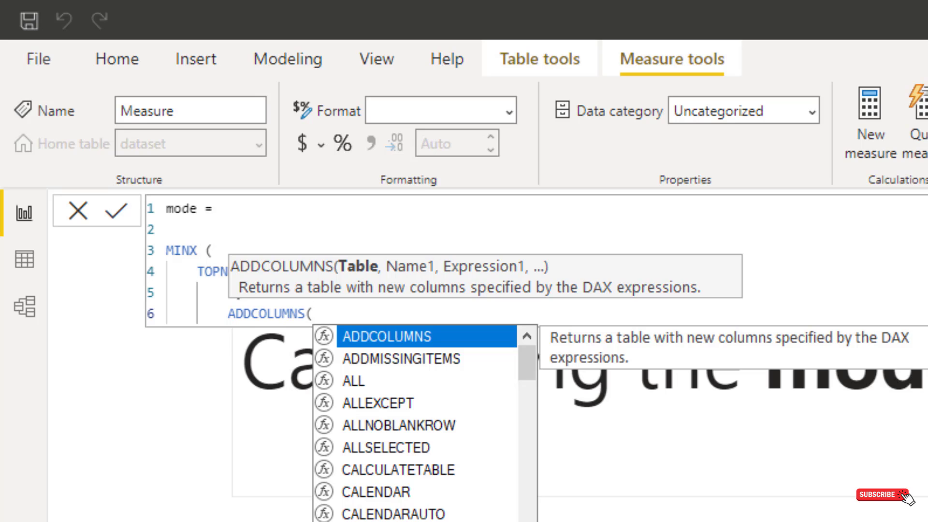
{"action": "type", "text": "("}
{"action": "key", "text": "Return"}
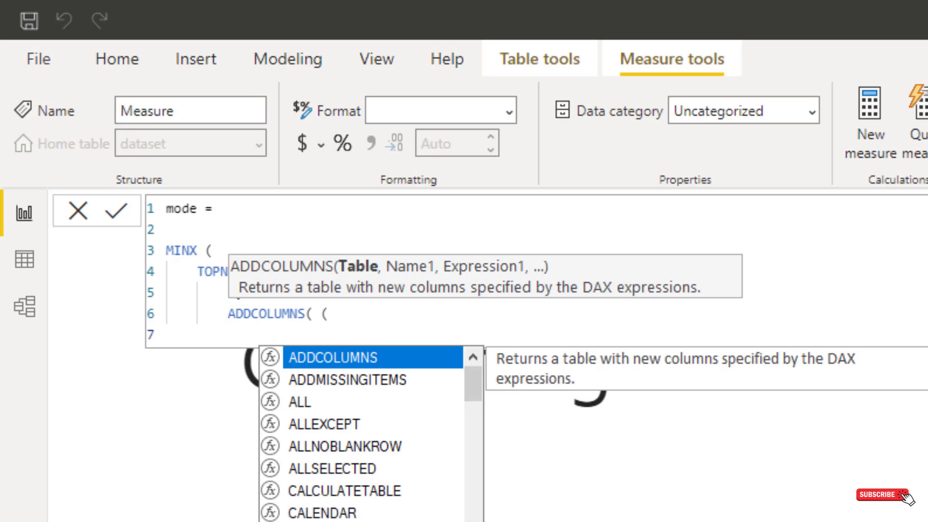
{"action": "key", "text": "BackSpace"}
{"action": "key", "text": "BackSpace"}
{"action": "key", "text": "BackSpace"}
{"action": "key", "text": "BackSpace"}
{"action": "key", "text": "BackSpace"}
{"action": "key", "text": "BackSpace"}
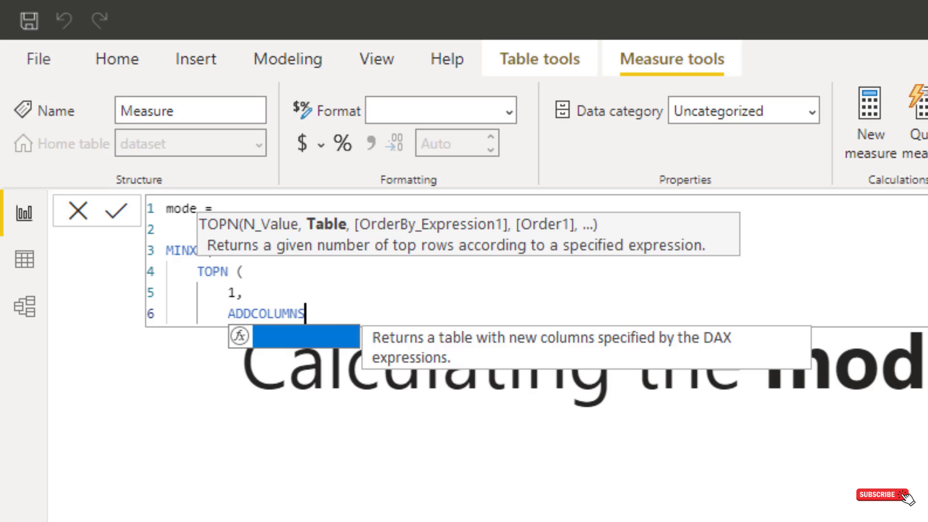
{"action": "type", "text": "("}
{"action": "key", "text": "Return"}
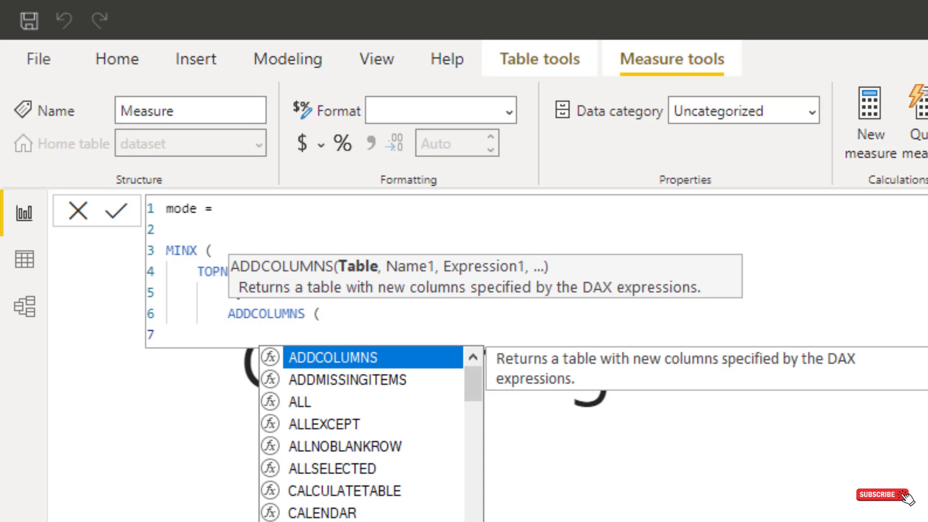
{"action": "type", "text": "value3"}
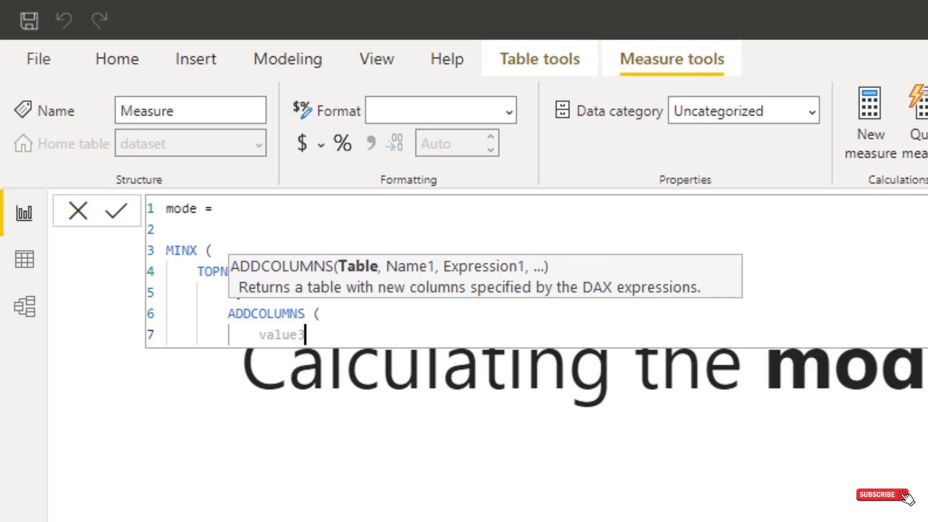
Give ADDCOLUMNS the table VALUES( 'dataset'[Number]) followed by a comma.
{"action": "key", "text": "BackSpace"}
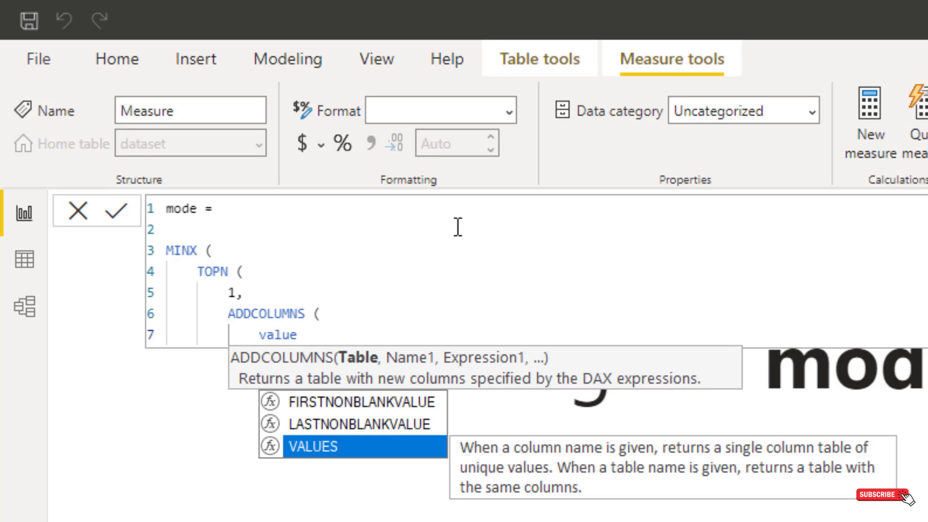
{"action": "key", "text": "Tab"}
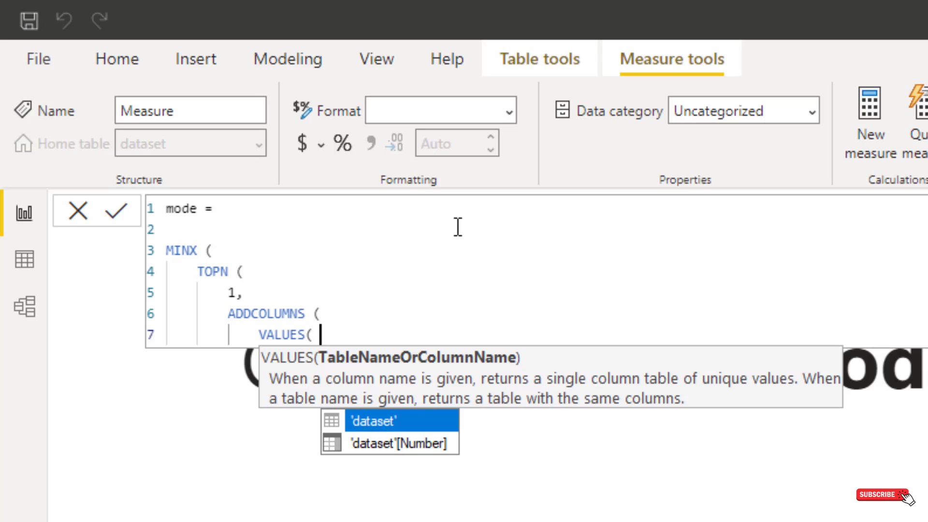
{"action": "key", "text": "Down"}
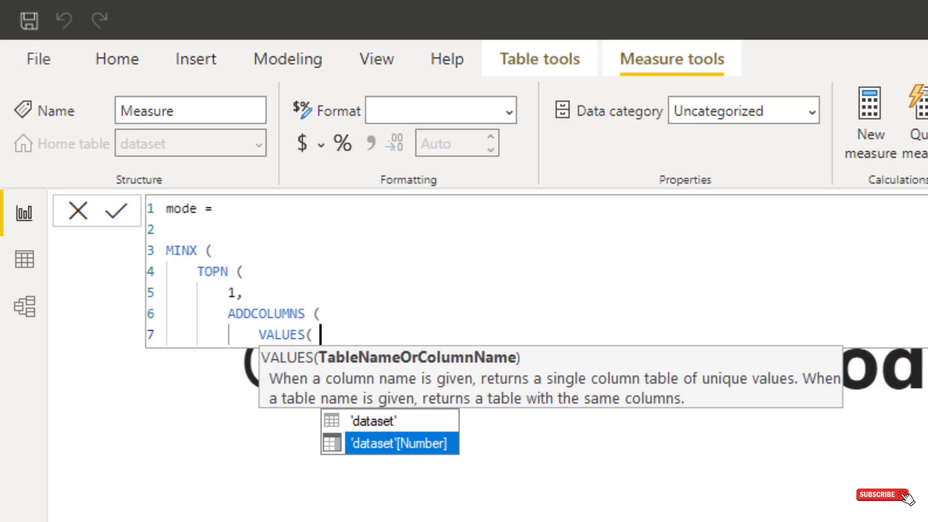
{"action": "key", "text": "Escape"}
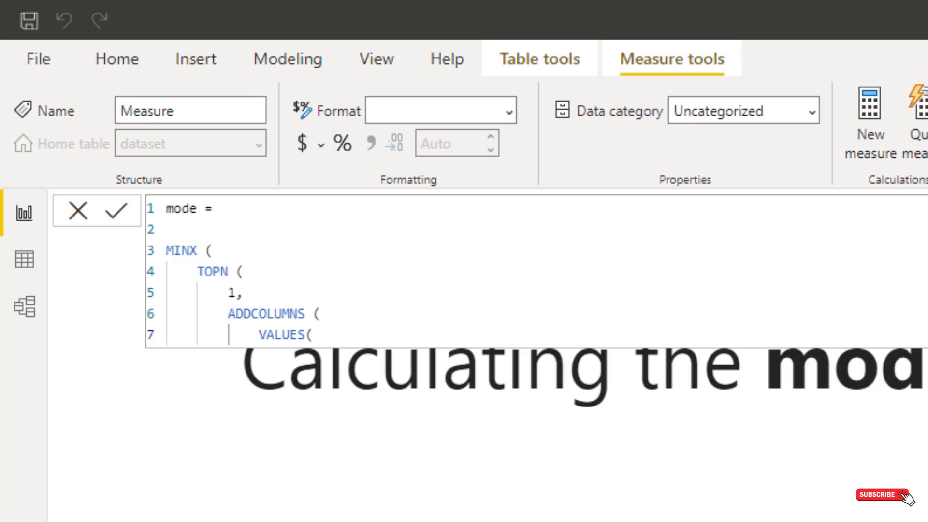
{"action": "type", "text": "date"}
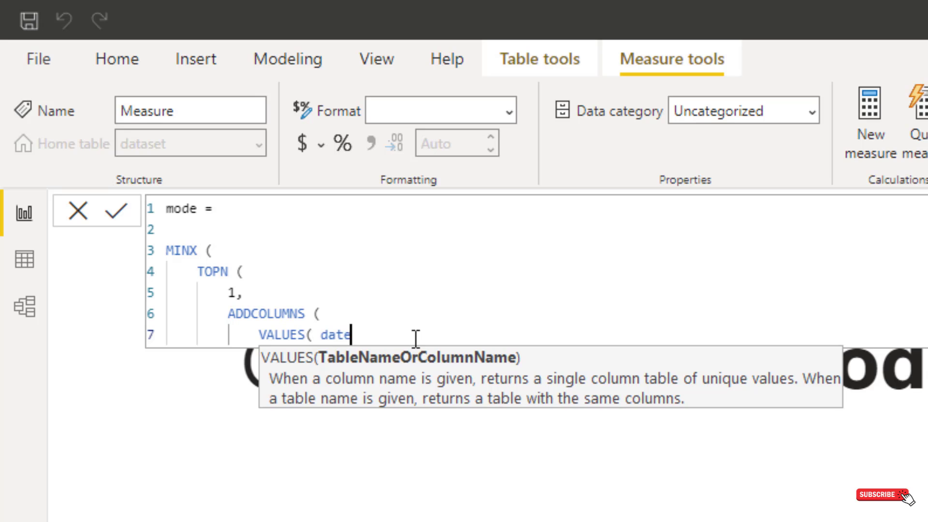
{"action": "key", "text": "BackSpace"}
{"action": "key", "text": "Down"}
{"action": "key", "text": "Tab"}
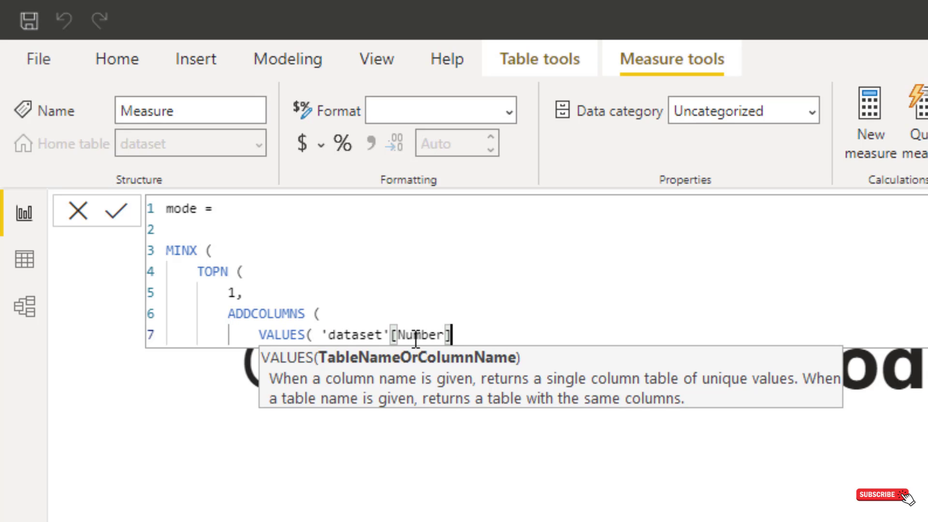
{"action": "type", "text": "),"}
{"action": "key", "text": "shift+Return"}
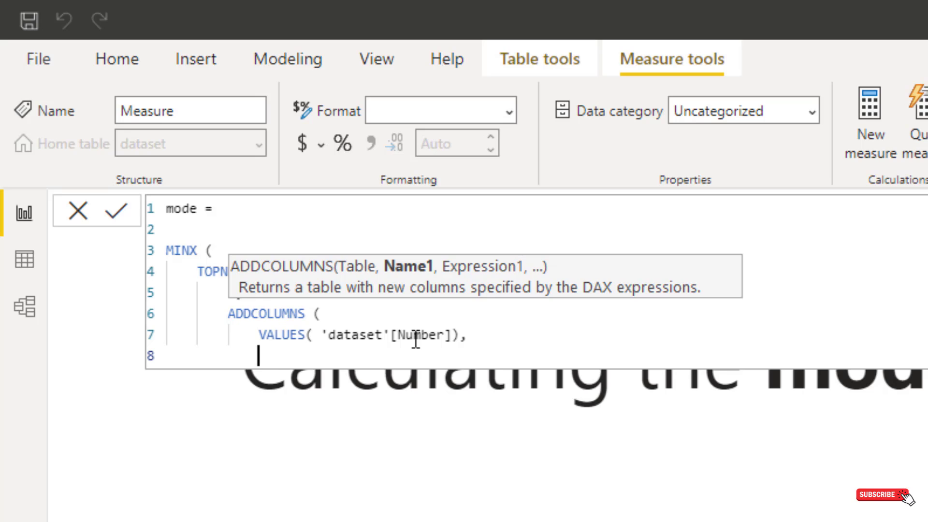
Add the "Frequency" column defined as CALCULATE( COUNT( 'dataset'[Number] )).
{"action": "type", "text": "Frequency"}
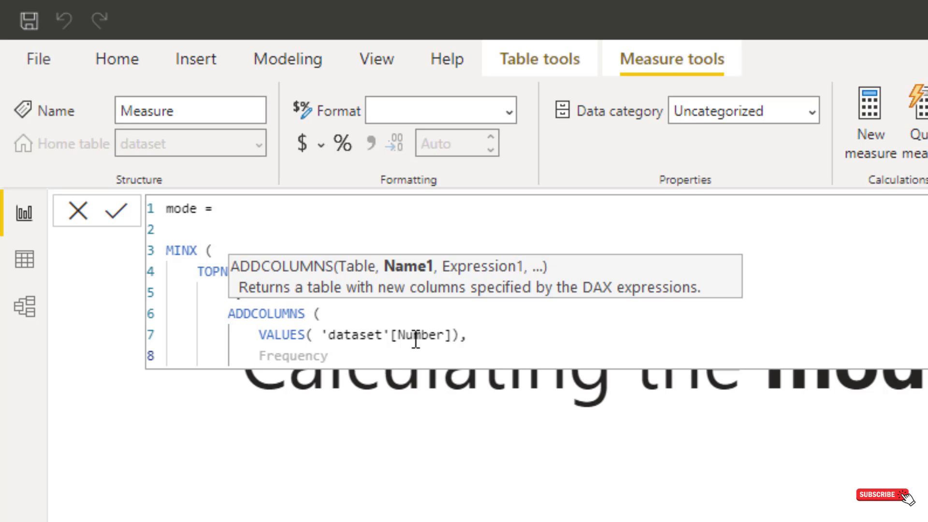
{"action": "key", "text": "Home"}
{"action": "type", "text": "\""}
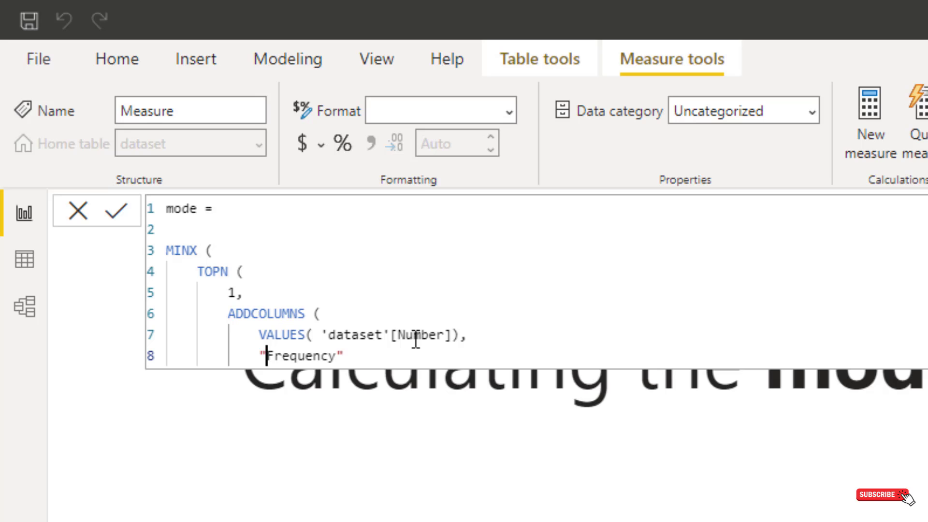
{"action": "key", "text": "End"}
{"action": "type", "text": "\", "}
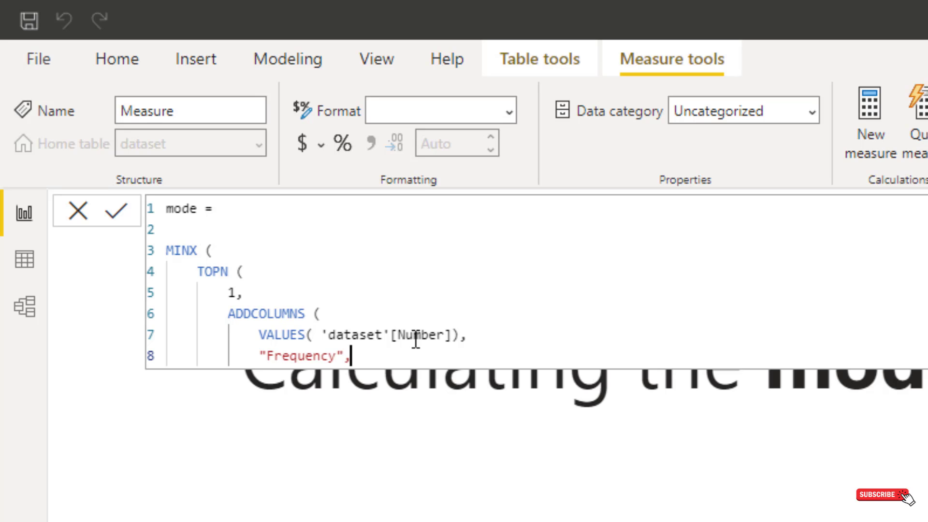
{"action": "type", "text": "ca"}
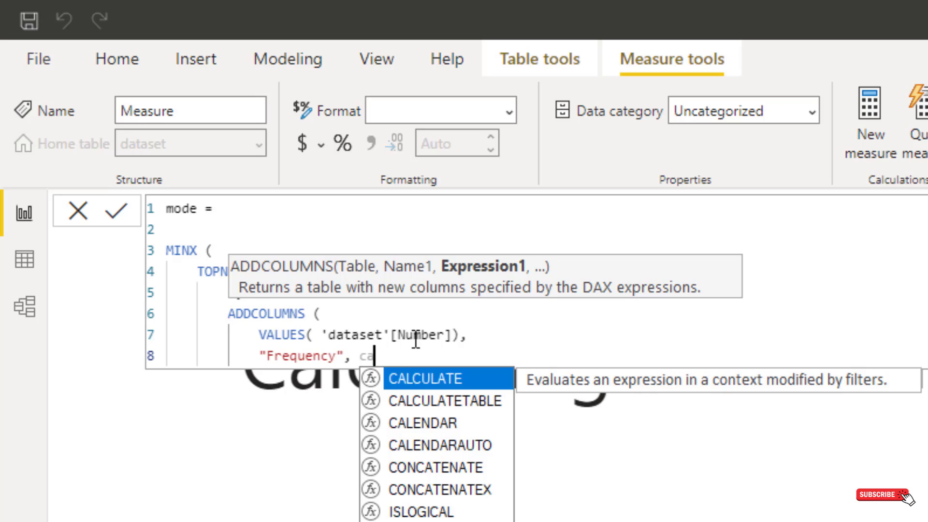
{"action": "key", "text": "Tab"}
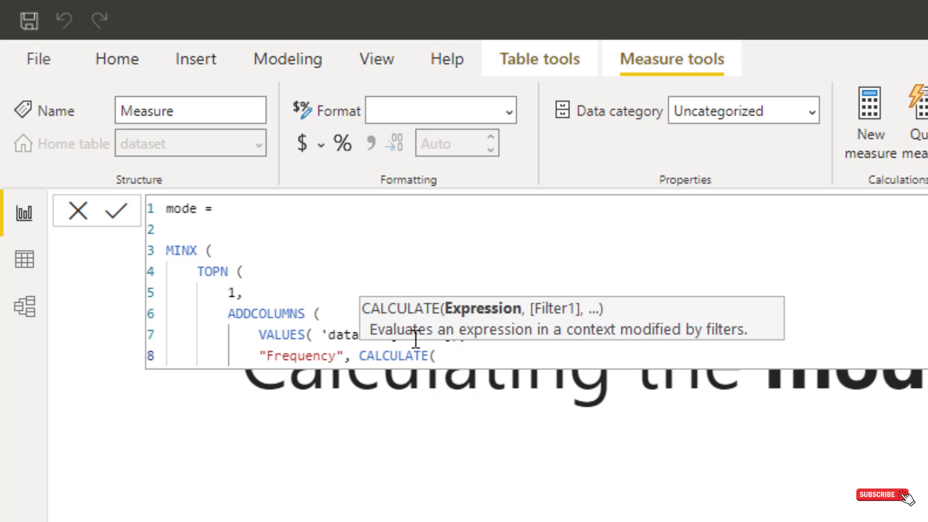
{"action": "type", "text": "count"}
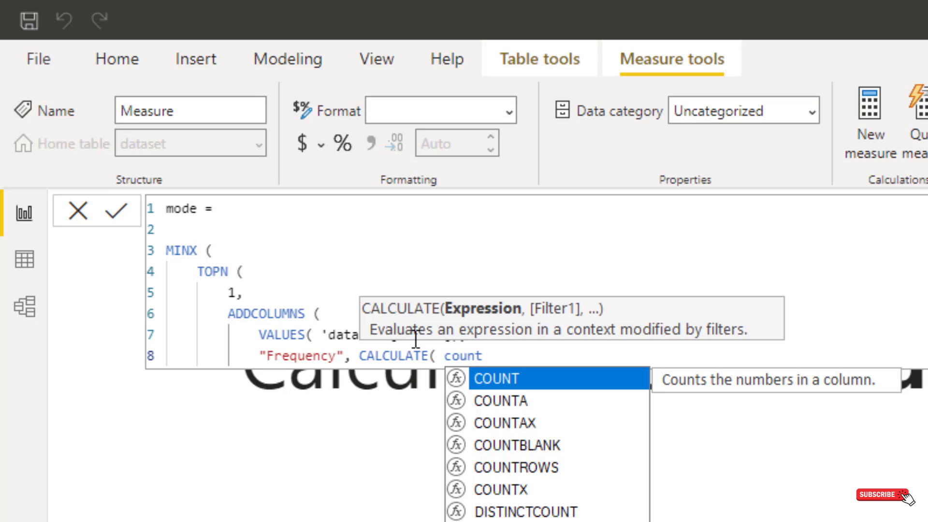
{"action": "key", "text": "Tab"}
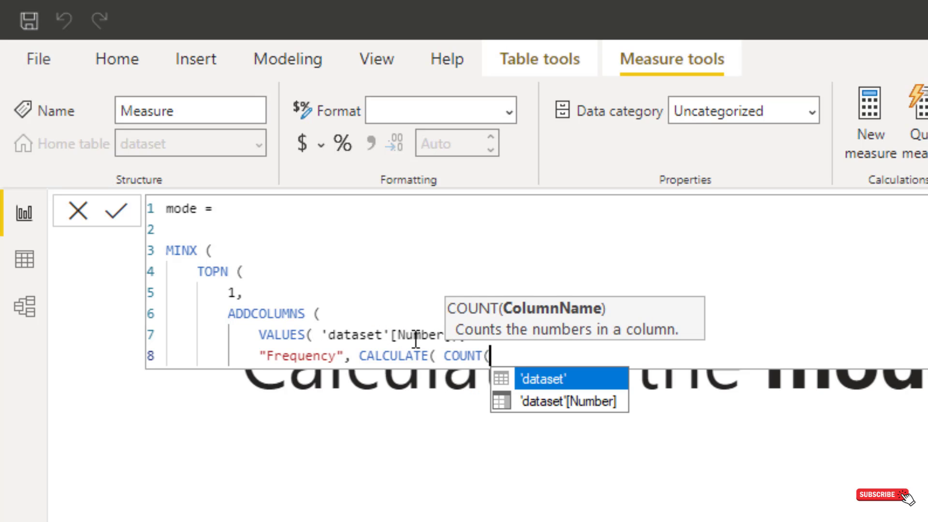
{"action": "key", "text": "Down"}
{"action": "key", "text": "Tab"}
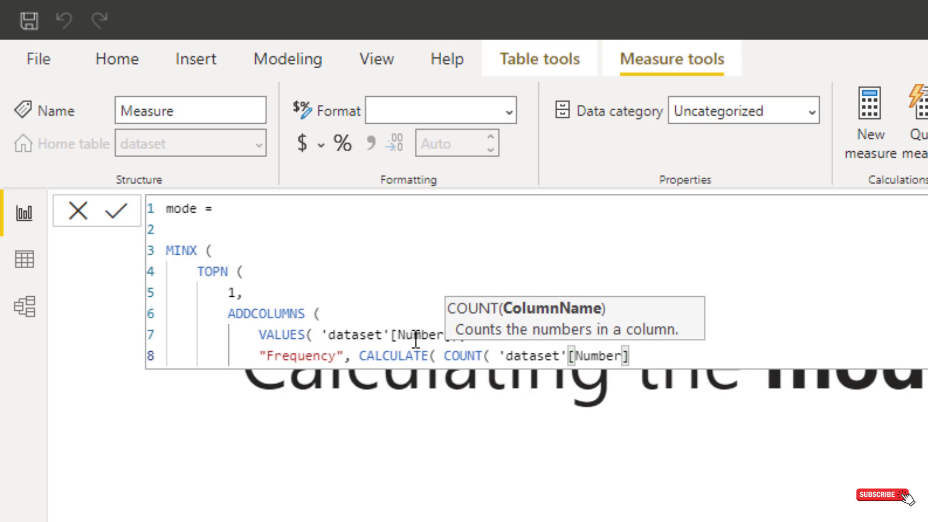
{"action": "type", "text": "))"}
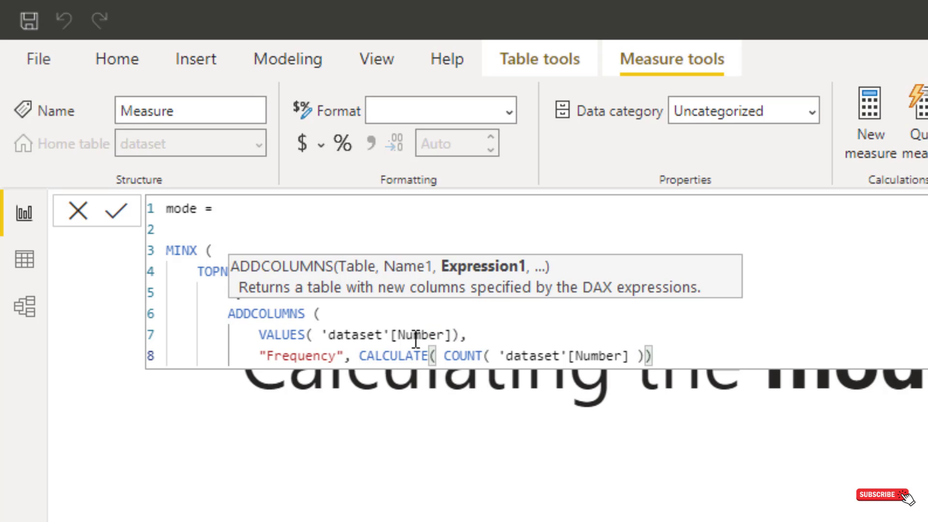
{"action": "key", "text": "Return"}
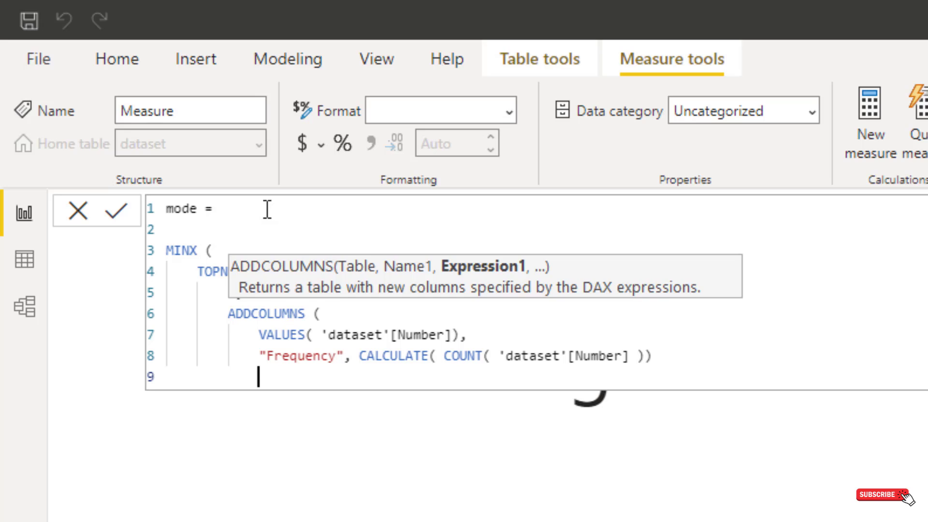
{"action": "left_click", "coordinate": [199, 231]}
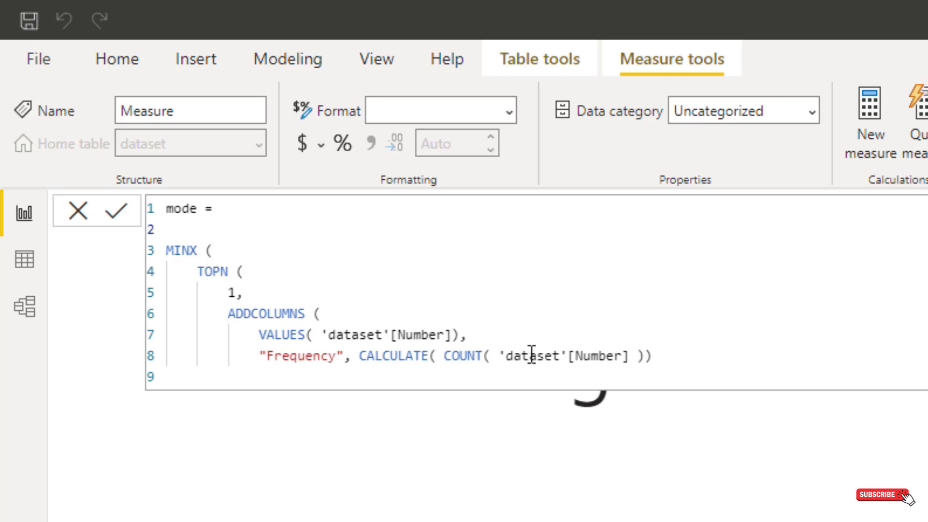
{"action": "left_click", "coordinate": [756, 352]}
Close ADDCOLUMNS, rank TOPN by [Frequency] with sort order 0, and close TOPN.
{"action": "key", "text": "Return"}
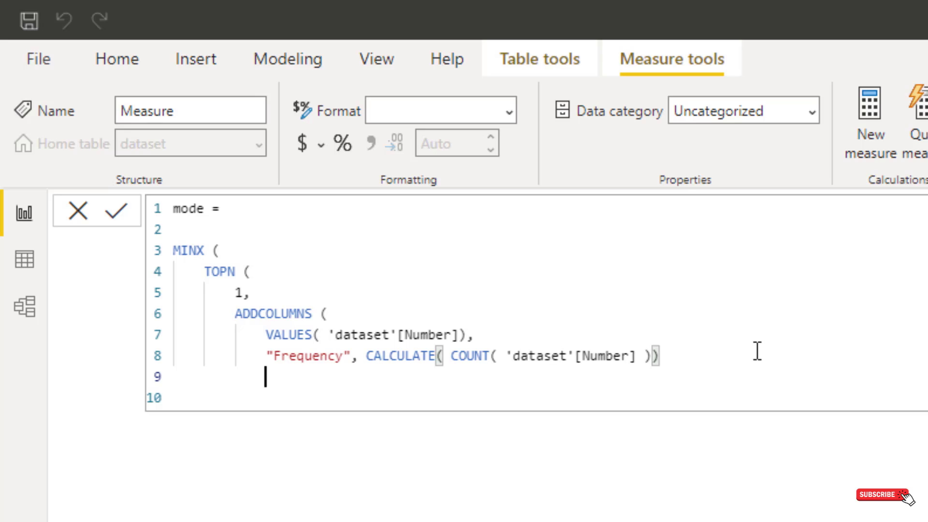
{"action": "type", "text": ")"}
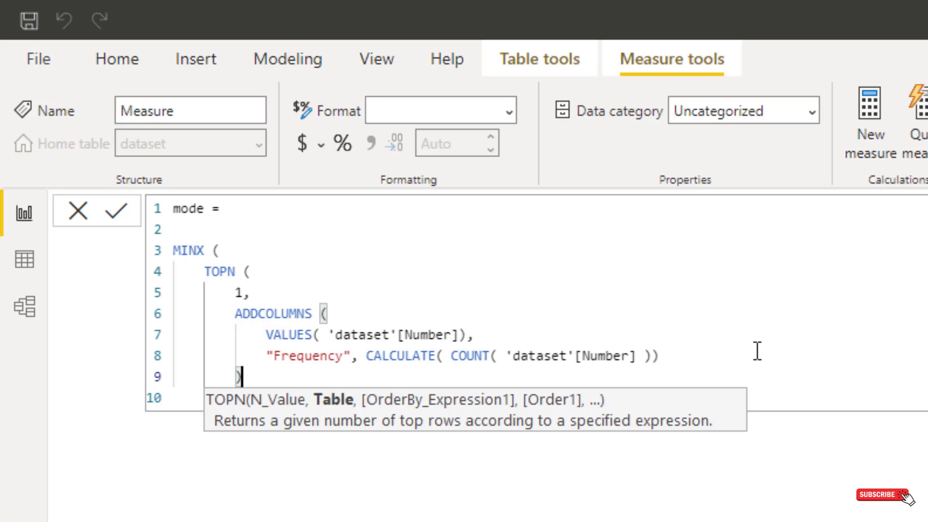
{"action": "type", "text": ","}
{"action": "key", "text": "Return"}
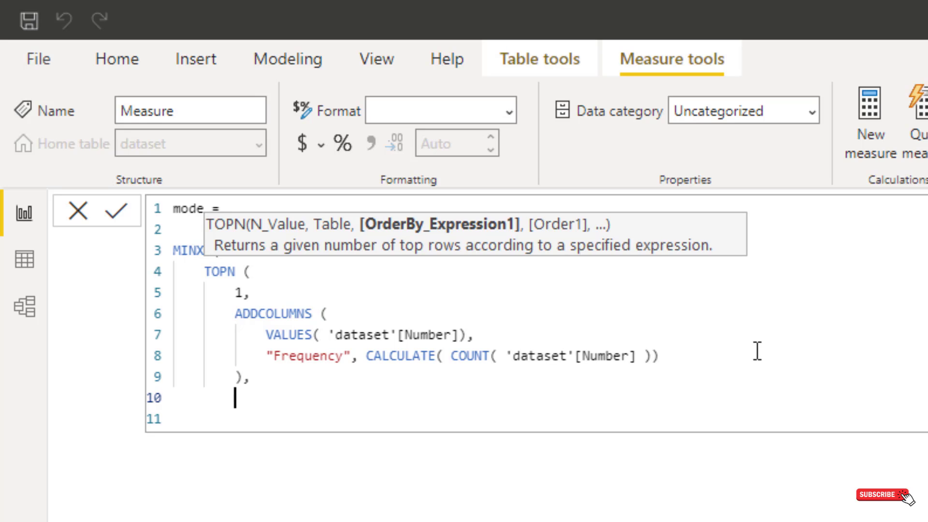
{"action": "type", "text": "[Frequency]"}
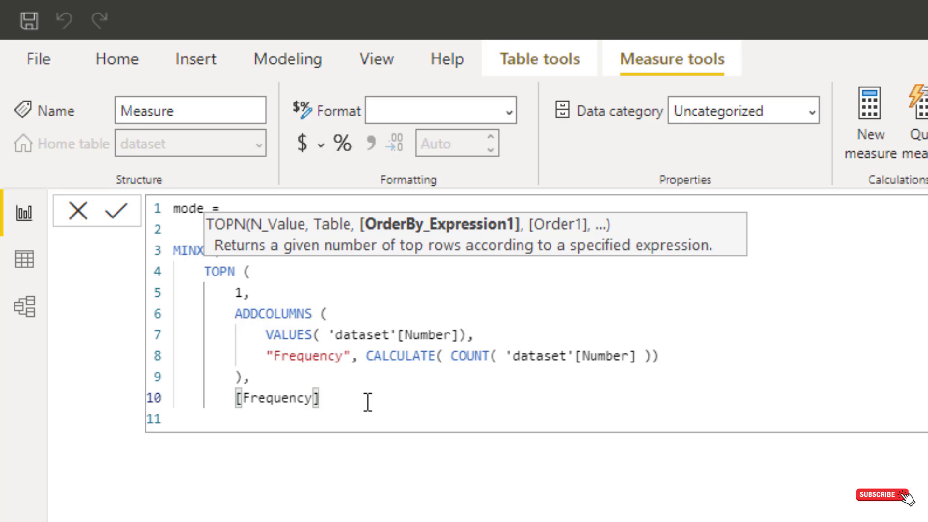
{"action": "type", "text": ","}
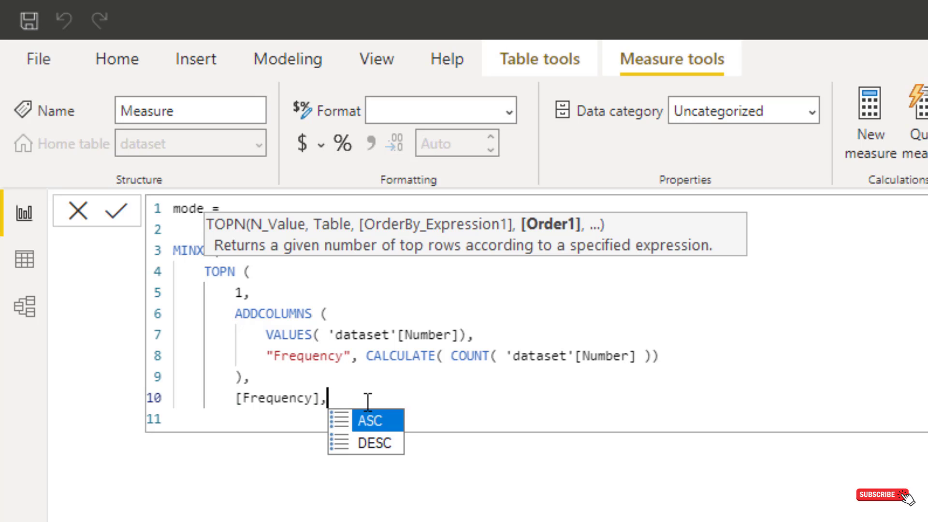
{"action": "key", "text": "shift+Return"}
{"action": "type", "text": "0"}
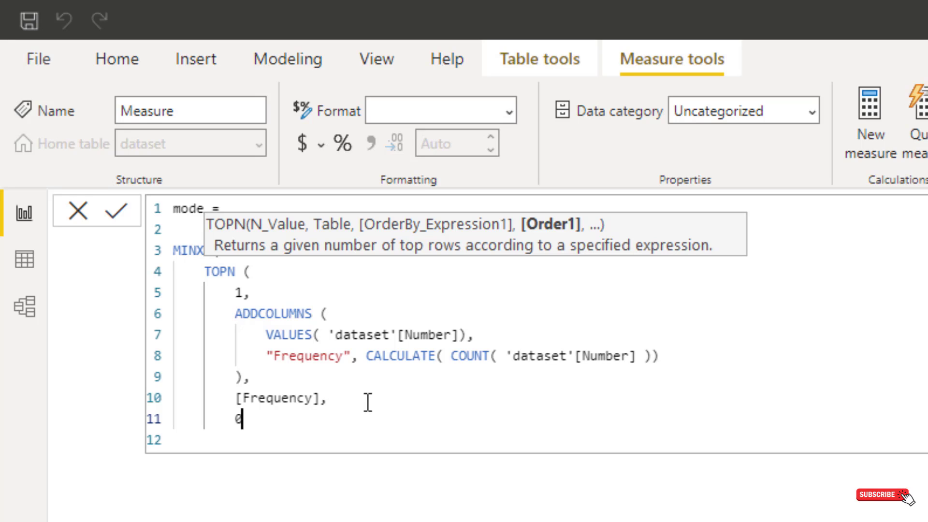
{"action": "key", "text": "shift+Return"}
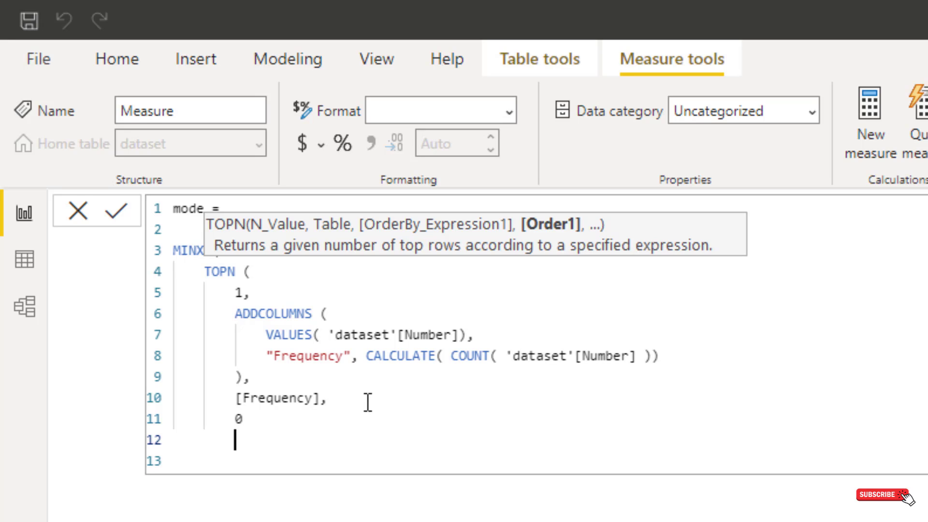
{"action": "type", "text": ")"}
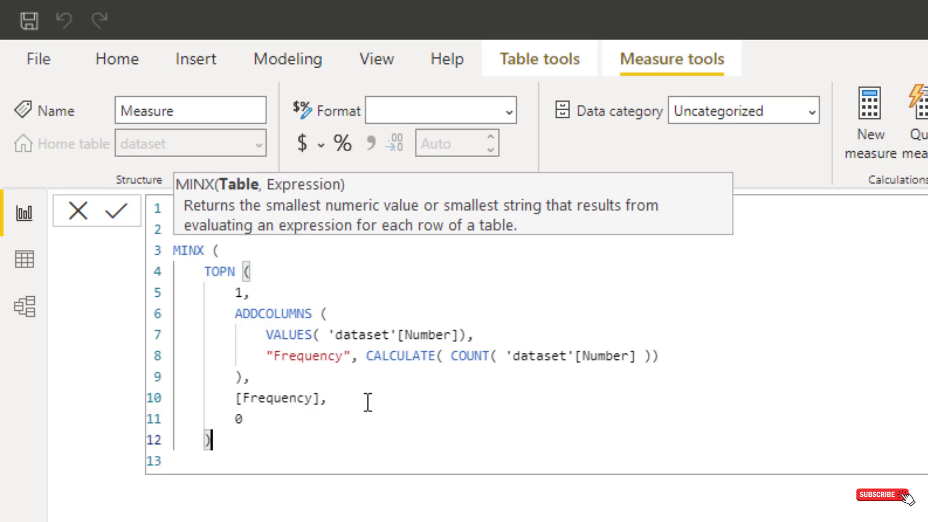
{"action": "type", "text": ","}
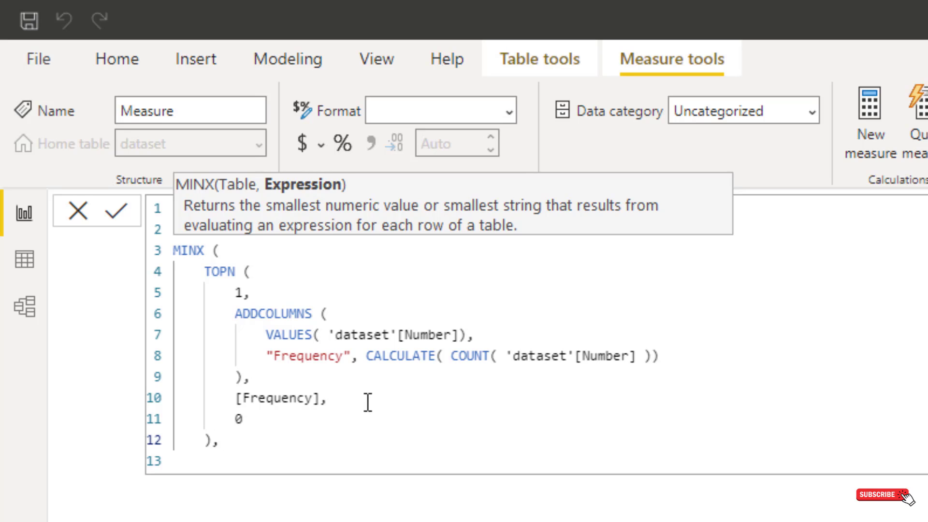
Finish the mode formula with 'dataset'[Number] and a closing bracket, and commit it.
{"action": "type", "text": "d"}
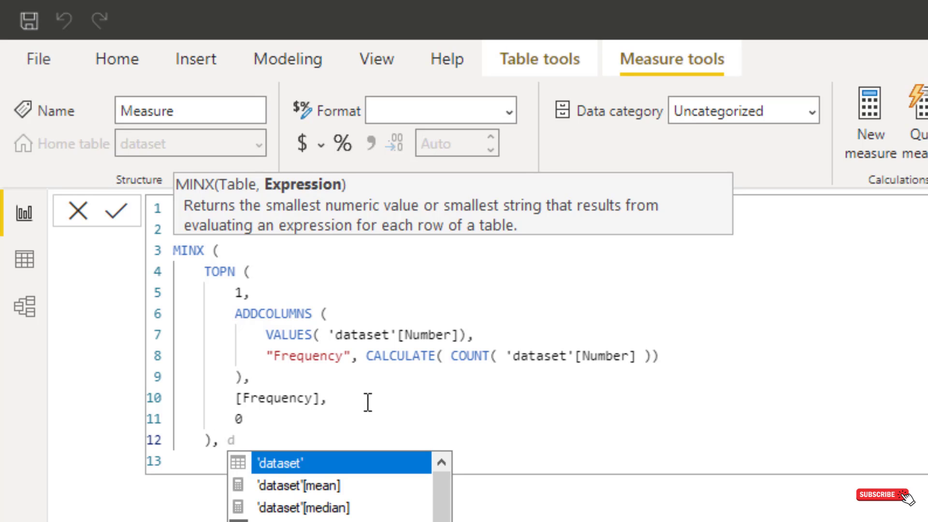
{"action": "key", "text": "Down"}
{"action": "key", "text": "Down"}
{"action": "key", "text": "Down"}
{"action": "key", "text": "Tab"}
{"action": "key", "text": "Return"}
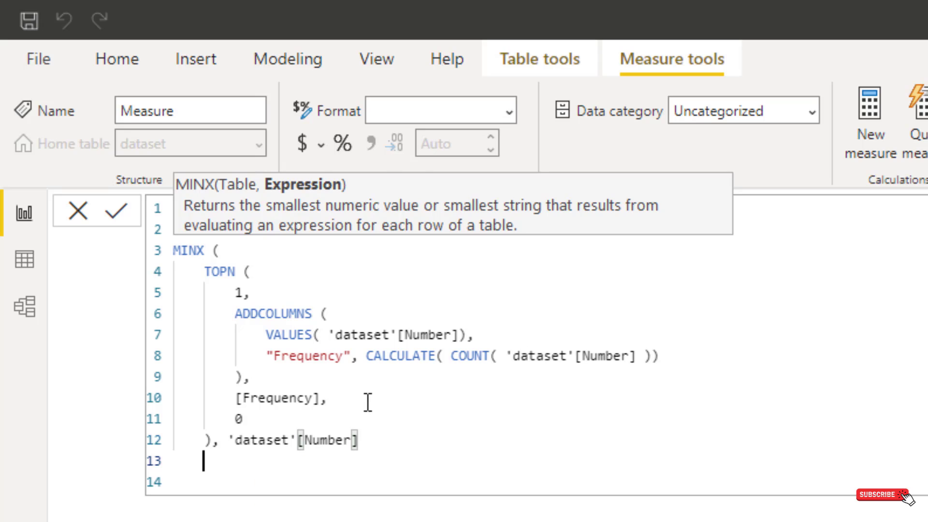
{"action": "key", "text": "BackSpace"}
{"action": "type", "text": ")"}
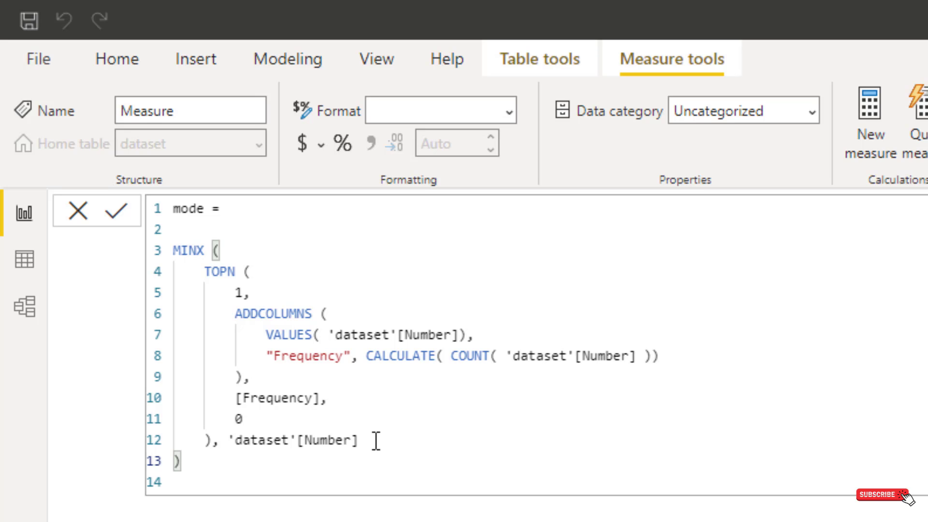
{"action": "key", "text": "Return"}
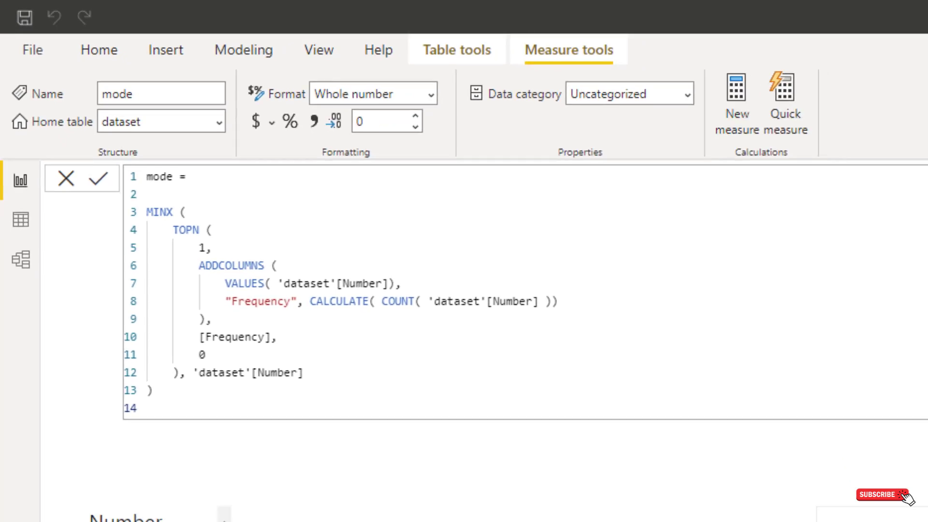
Duplicate the median card, move the copy lower, and glance at the Excel workbook.
{"action": "left_click", "coordinate": [391, 233]}
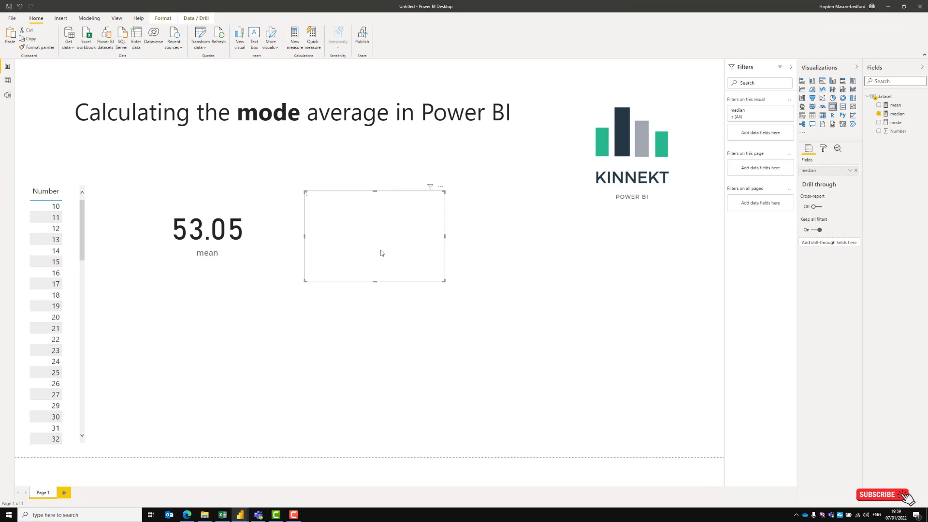
{"action": "key", "text": "ctrl+c"}
{"action": "key", "text": "ctrl+v"}
{"action": "left_click_drag", "start_coordinate": [369, 329], "coordinate": [370, 350]}
{"action": "key", "text": "alt+Tab"}
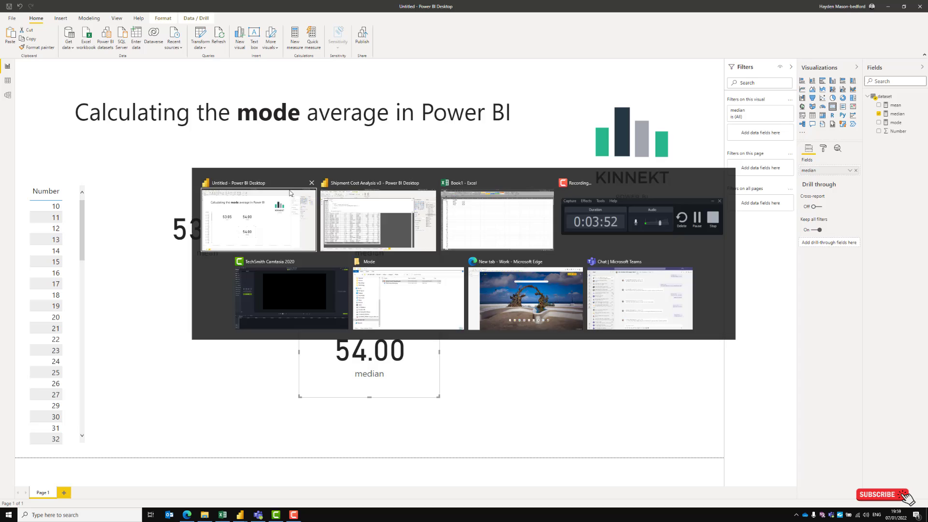
{"action": "key", "text": "alt+Tab"}
{"action": "key", "text": "alt+Tab"}
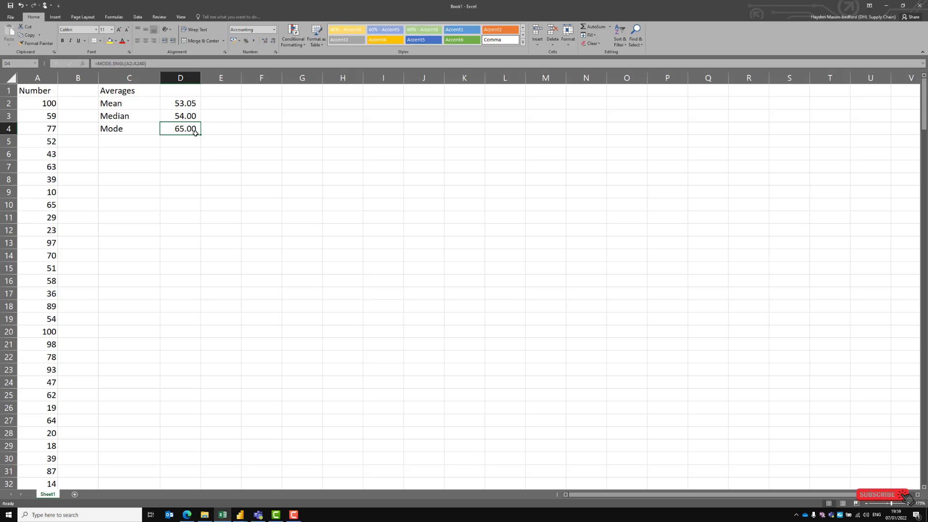
{"action": "key", "text": "alt+Tab"}
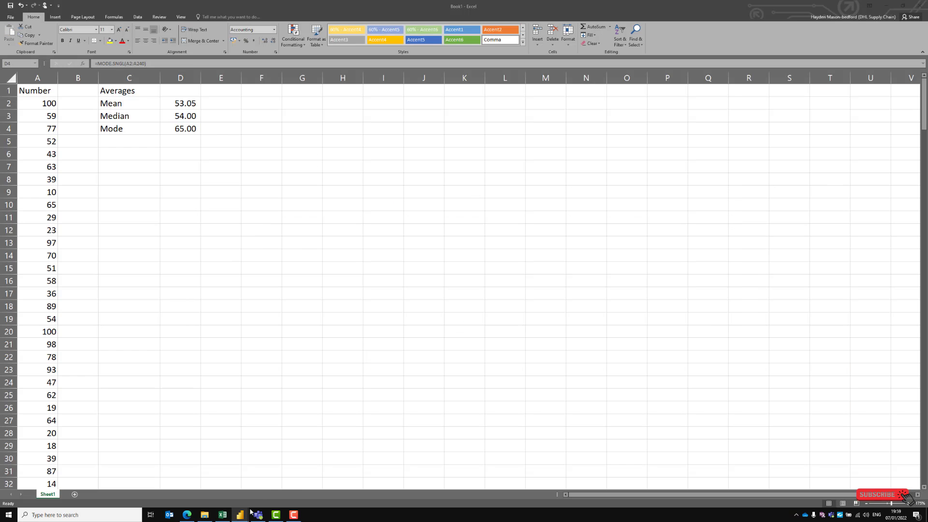
{"action": "key", "text": "alt+Tab"}
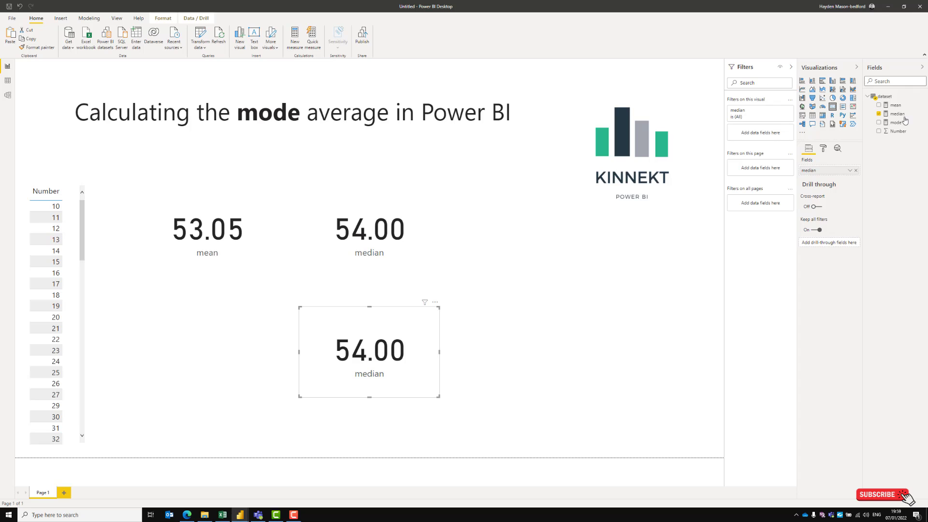
Swap the duplicate card's field from median to mode so it reads 65.
{"action": "left_click", "coordinate": [855, 170]}
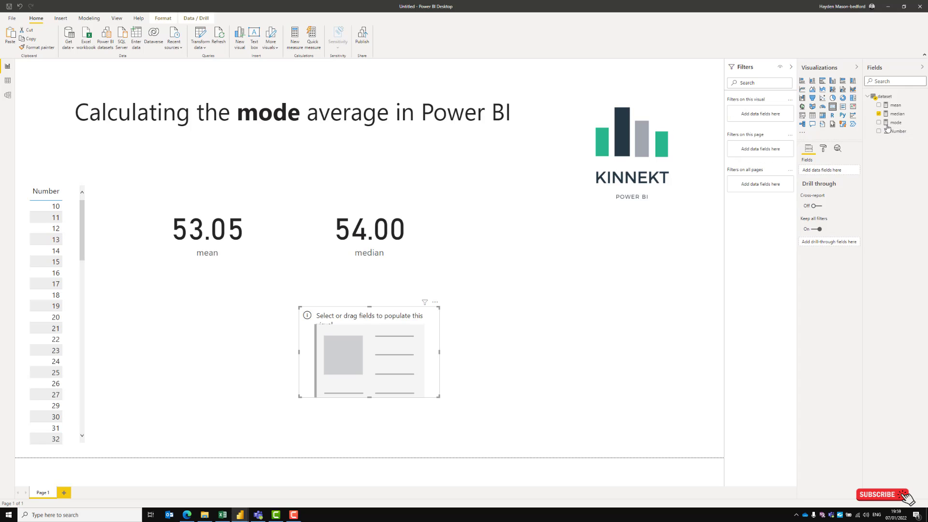
{"action": "left_click", "coordinate": [879, 122]}
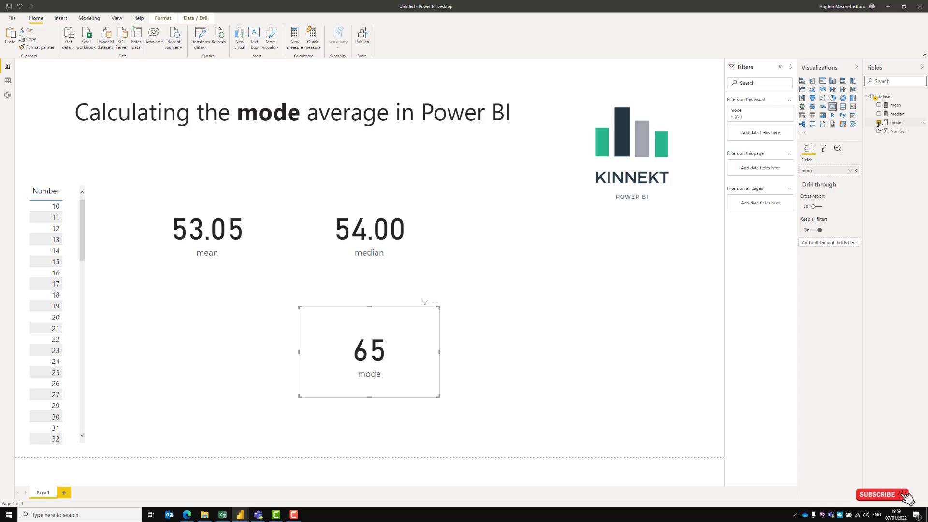